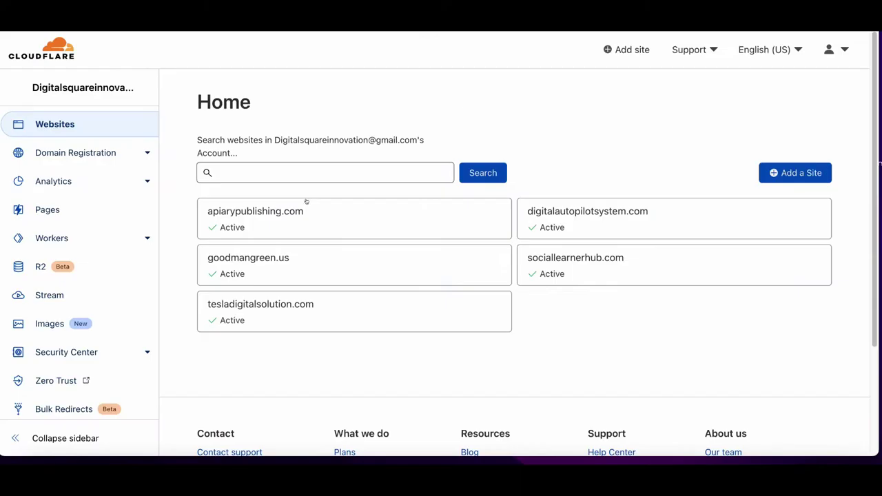
Open tesladigitalsolution.com's DNS records and review the A record 162.255.119.182 and the www CNAME to parkingpage.namecheap.com
left_click(231, 310)
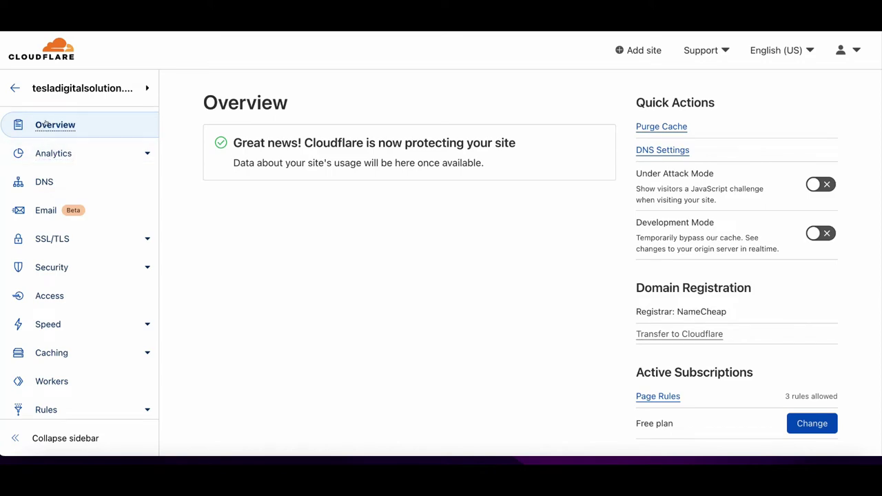
left_click(57, 189)
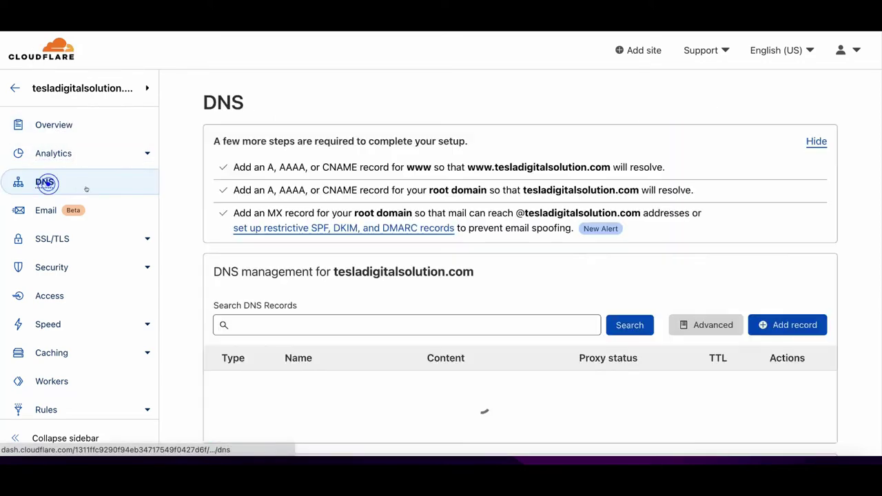
scroll(458, 256, "down", 3)
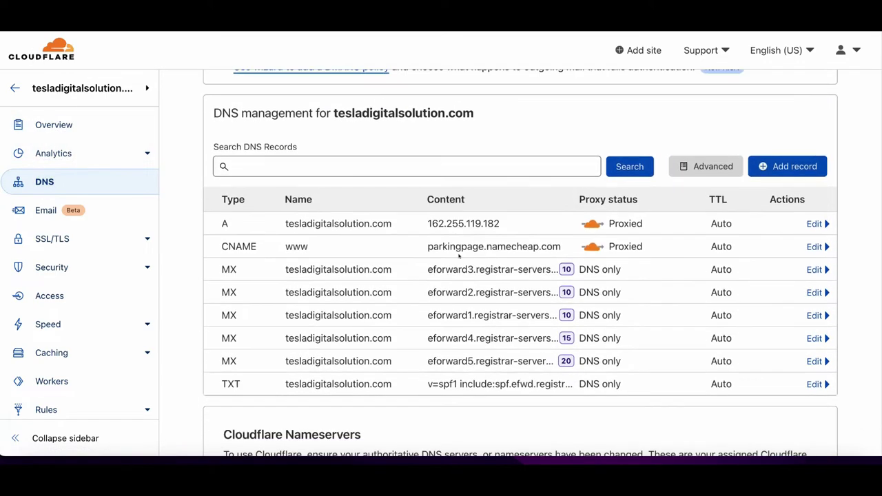
left_click(469, 222)
double_click(562, 246)
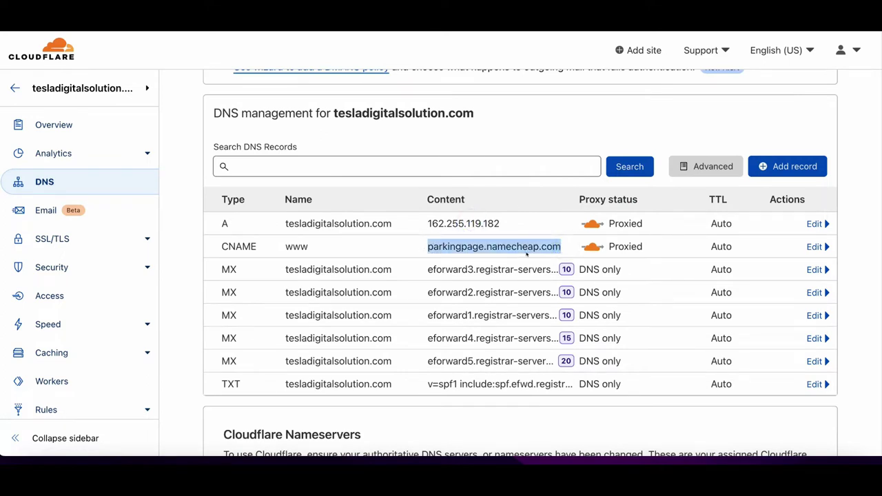
scroll(476, 276, "up", 3)
left_click(475, 230)
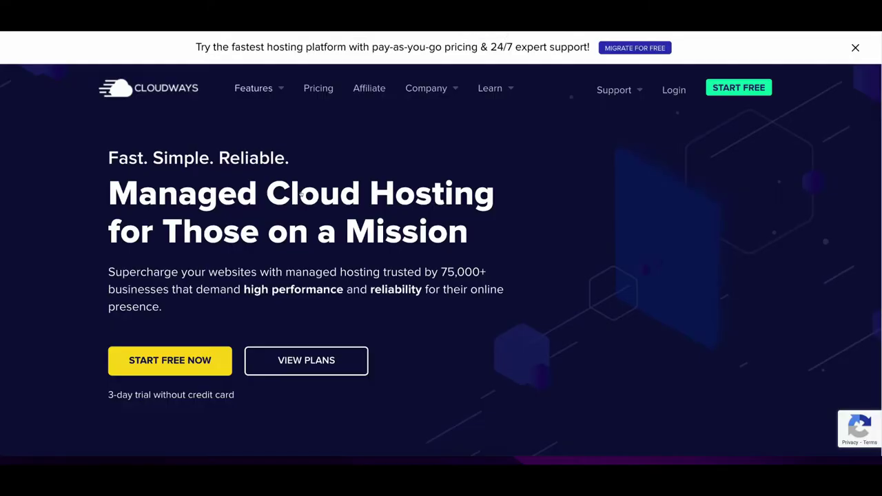
Highlight the managed cloud hosting headline and the 3-day trial without credit card note
left_click_drag(108, 182, 468, 241)
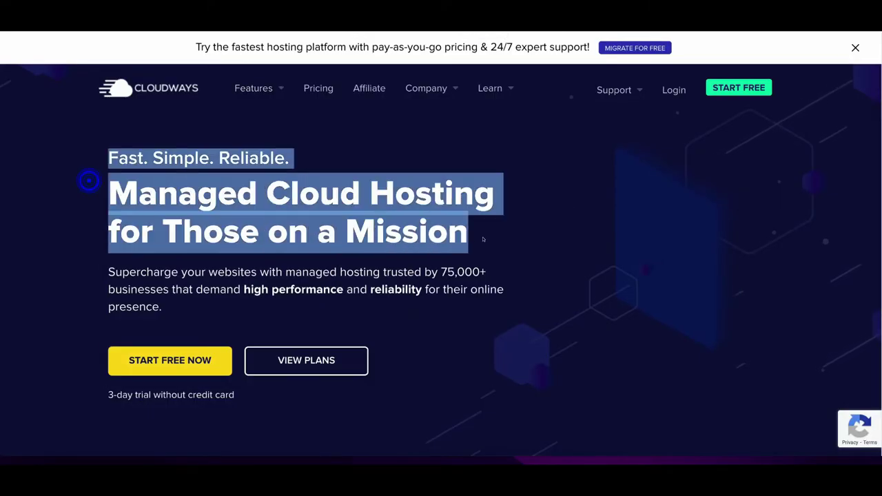
left_click(261, 338)
left_click_drag(235, 395, 106, 399)
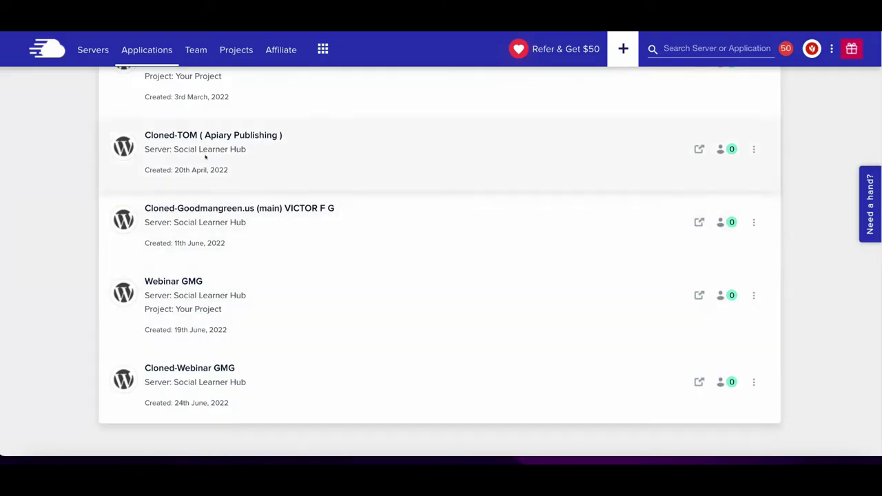
Start a new application on the Social Learner Hub server
left_click(118, 65)
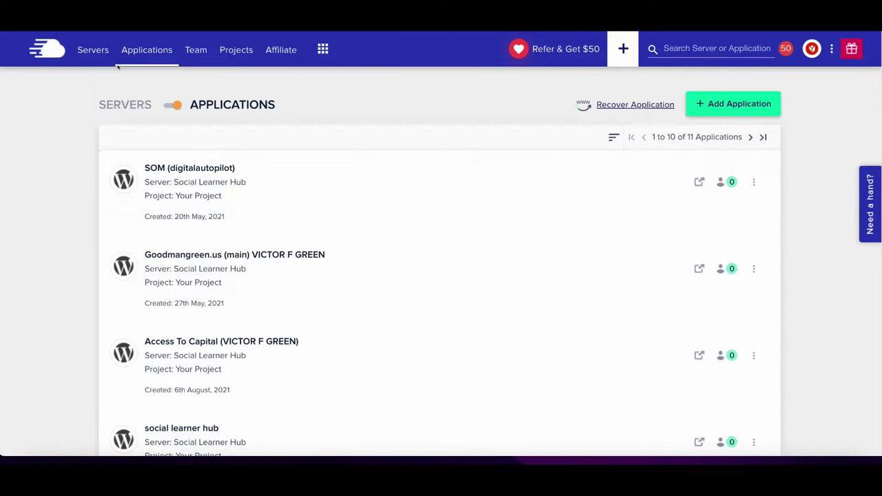
left_click(95, 51)
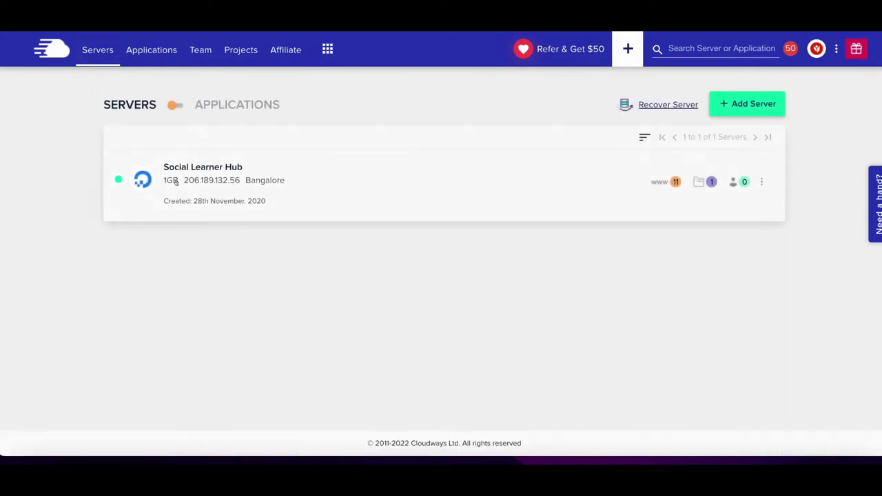
left_click(668, 182)
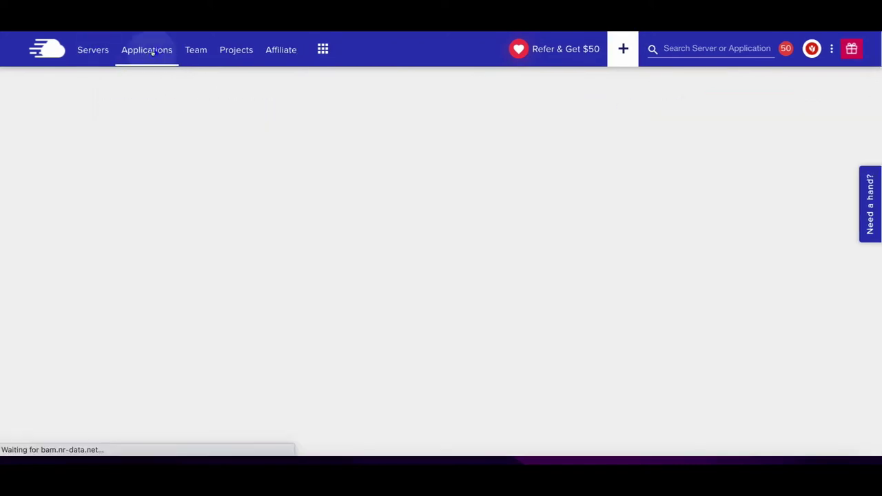
left_click(739, 104)
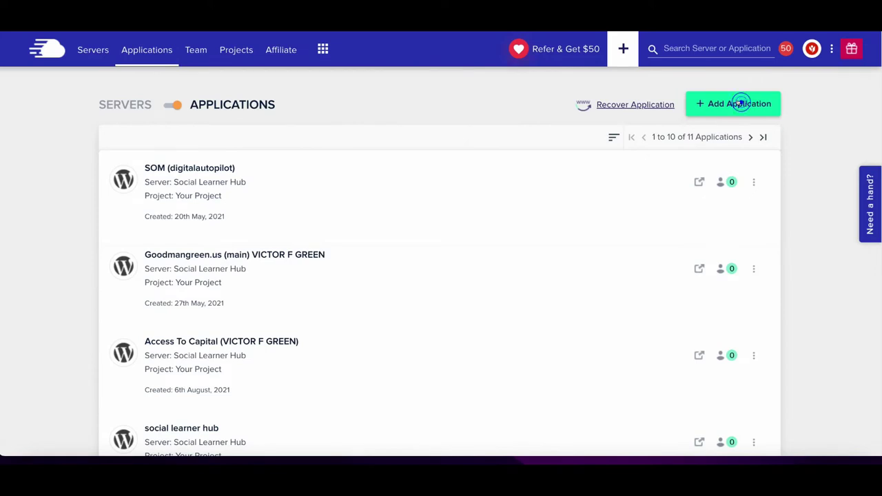
left_click(349, 230)
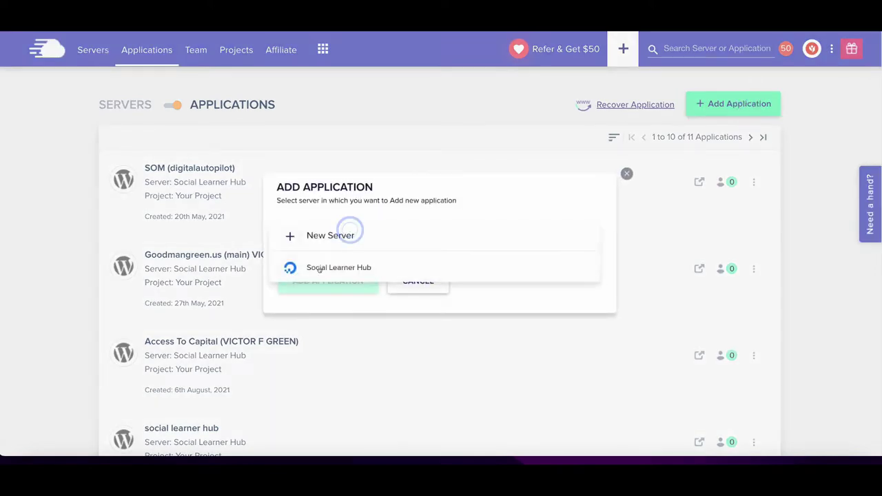
left_click(320, 266)
left_click(324, 284)
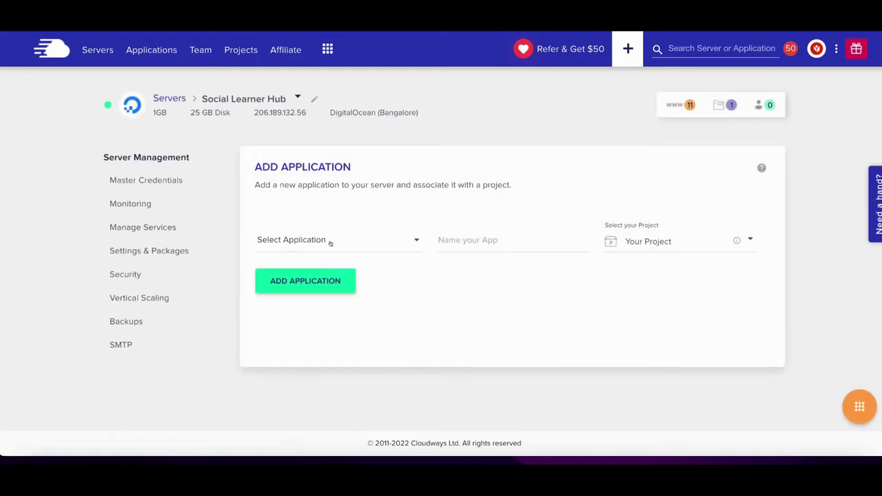
Create a WordPress 6.0 application named 'Tesla Digital Solution'
left_click(330, 243)
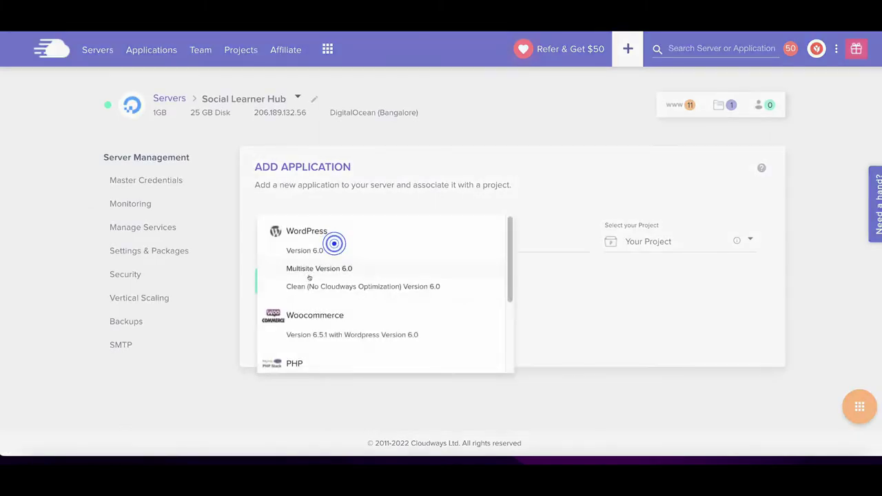
left_click(310, 250)
left_click(475, 242)
left_click(474, 242)
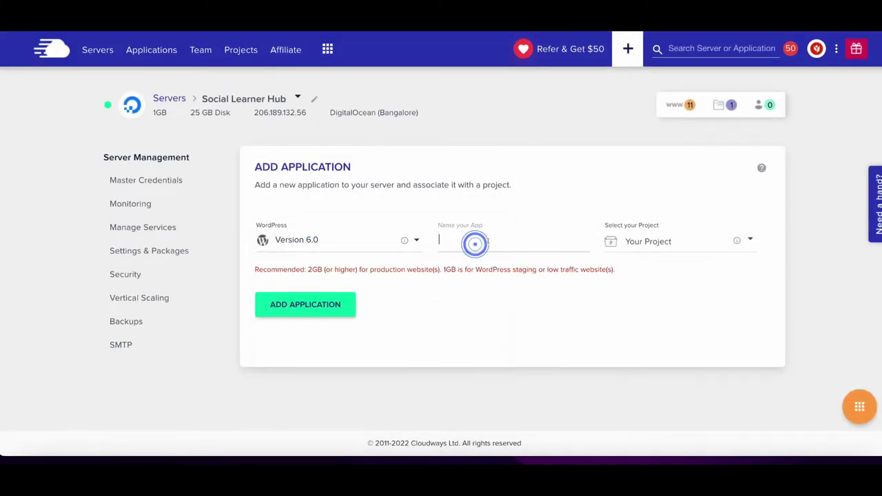
type("Tes")
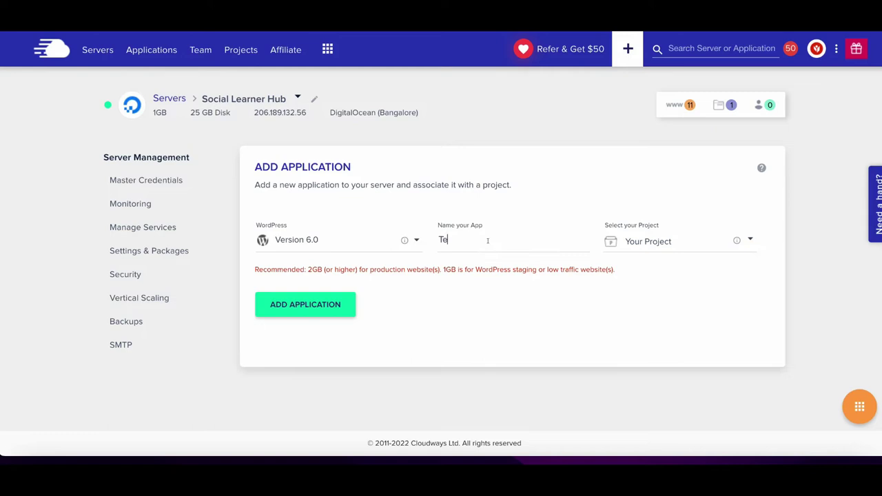
type("la Digital Solution")
left_click(321, 308)
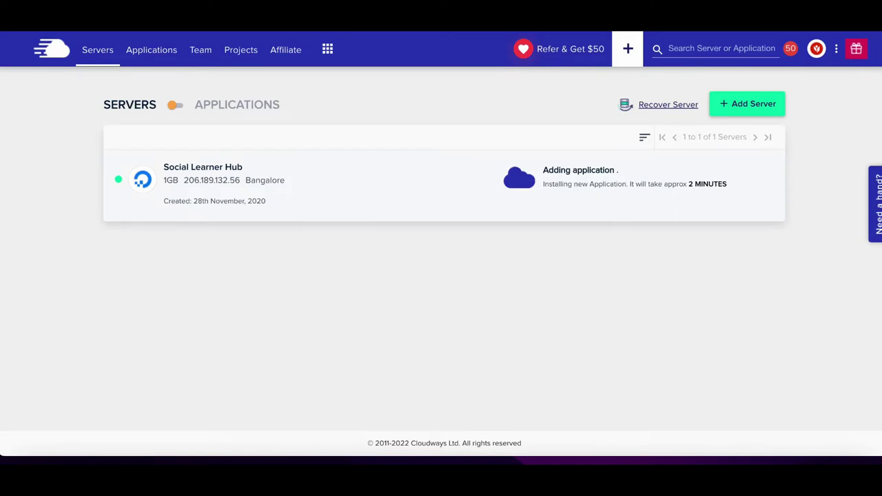
Open the Tesla Digital Solution application from the Applications list to view its access details
left_click(752, 139)
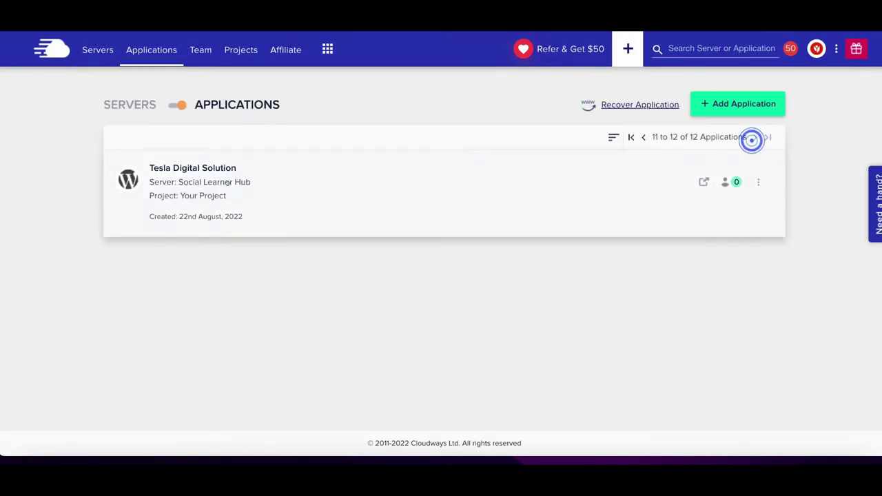
left_click(192, 194)
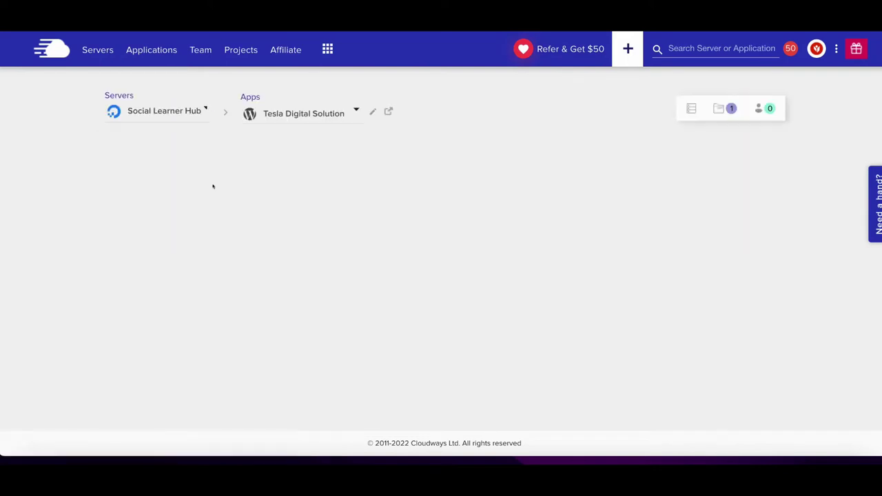
scroll(210, 186, "down", 1)
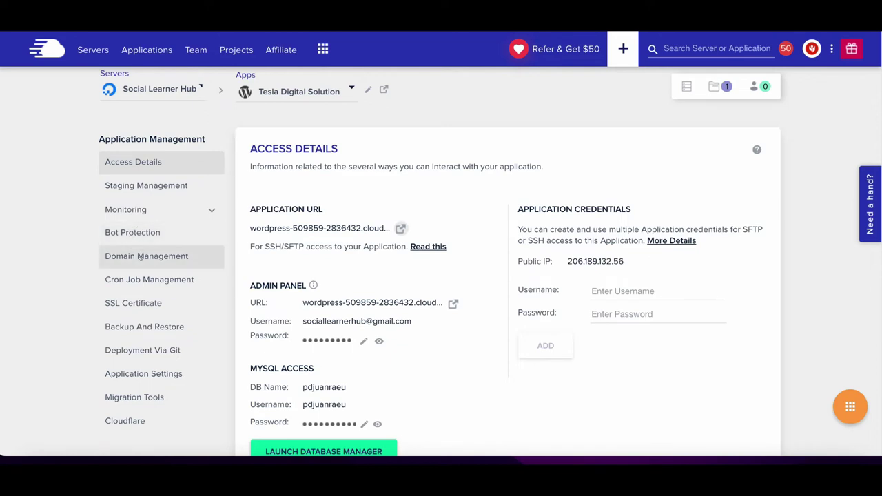
Save tesladigitalsolution.com as the app's primary domain and confirm it in Access Details
left_click(163, 257)
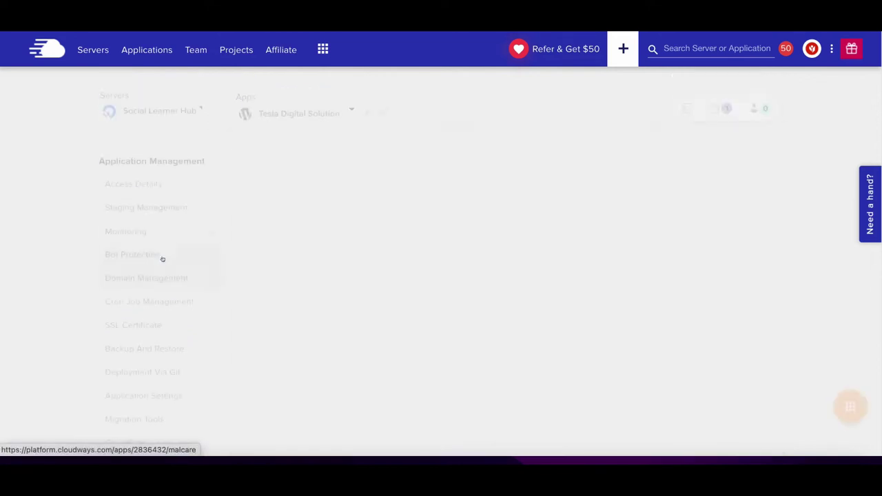
left_click(292, 254)
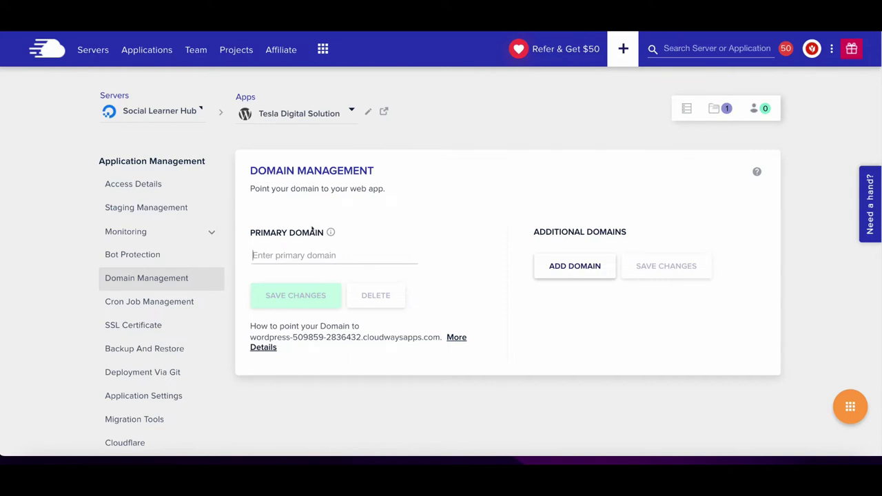
type("DELETE t")
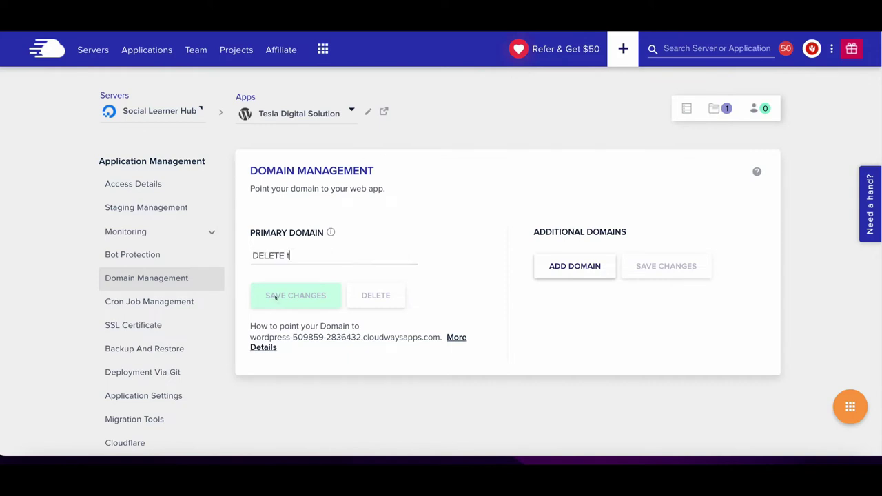
key("ctrl+a")
key("BackSpace")
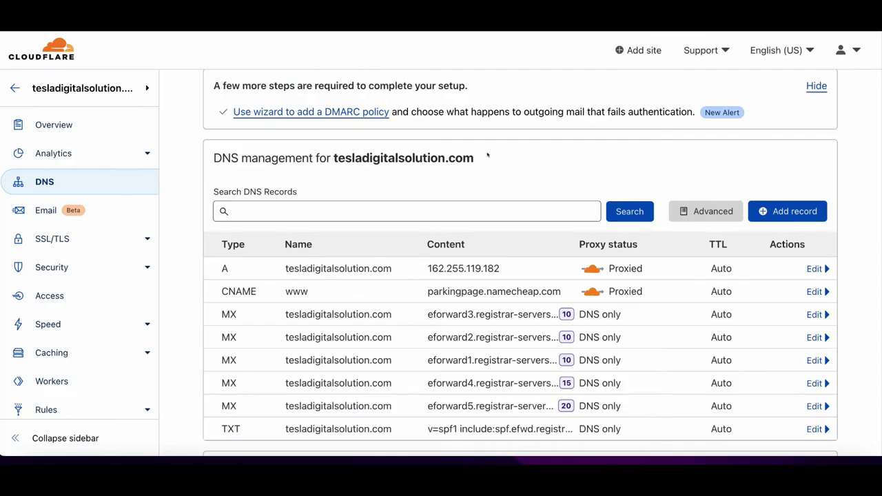
left_click_drag(488, 156, 334, 158)
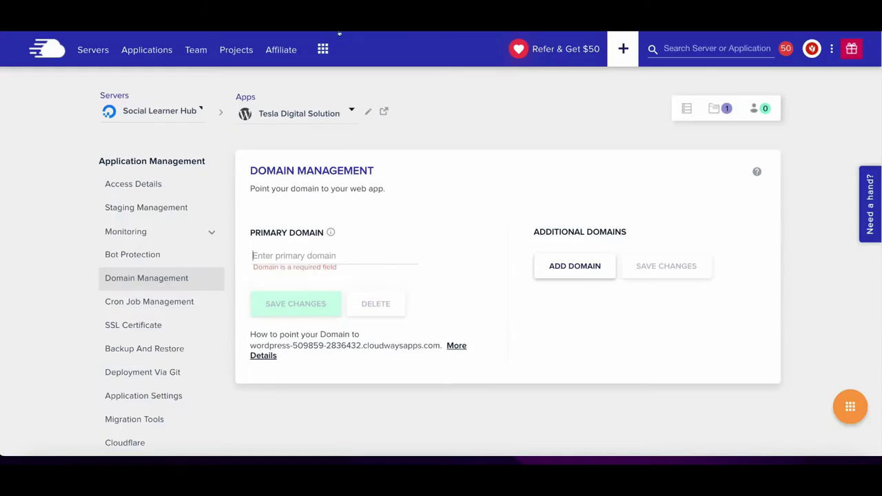
type("tesladigitalsolution.com")
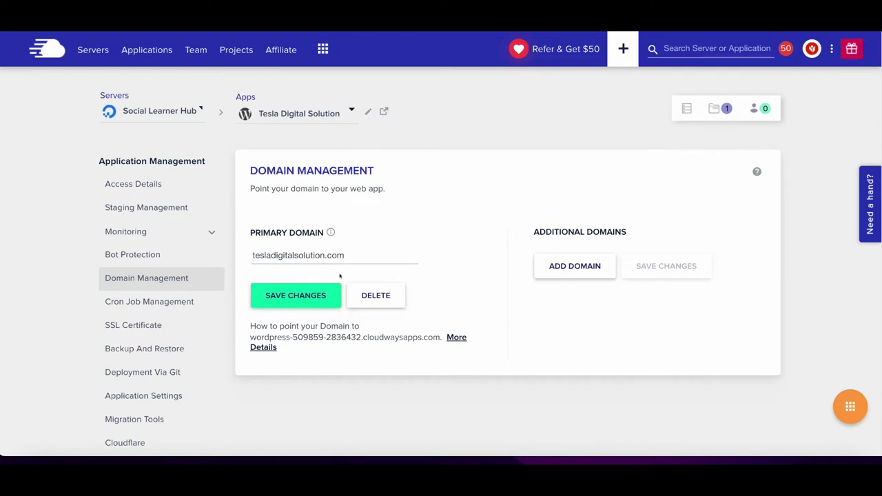
left_click(299, 296)
left_click(137, 184)
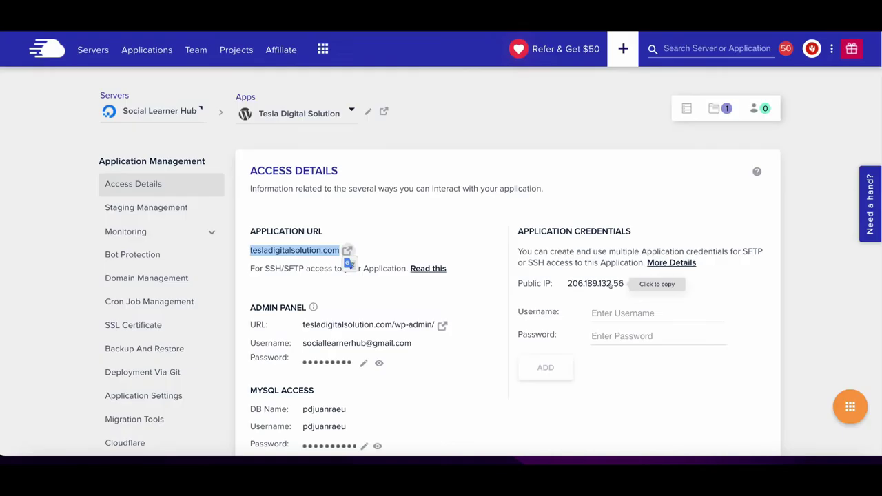
Copy the server's public IP 206.189.132.56 from Access Details
left_click(455, 226)
left_click(597, 284)
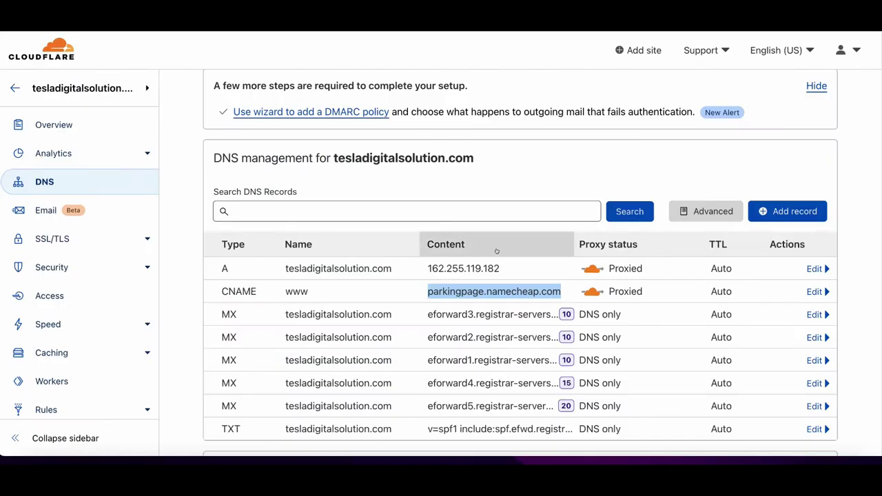
Change the root A record's IPv4 address to 206.189.132.56 and save it
left_click(506, 263)
double_click(474, 268)
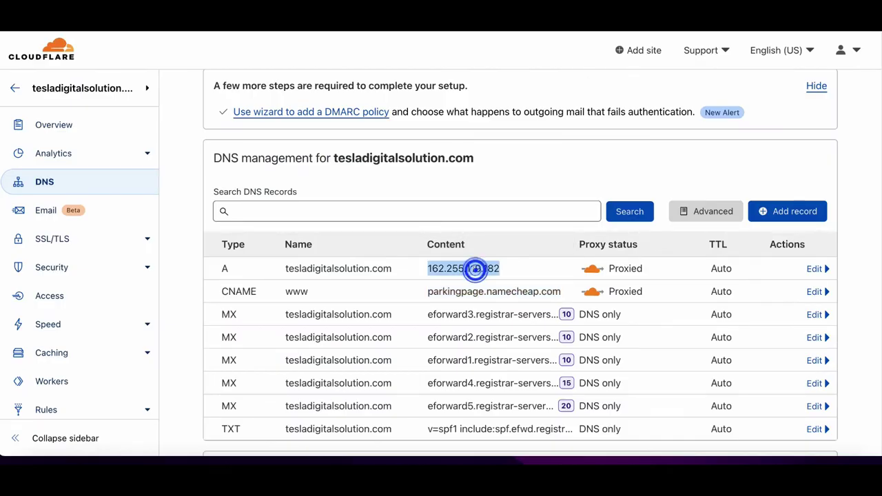
left_click(529, 260)
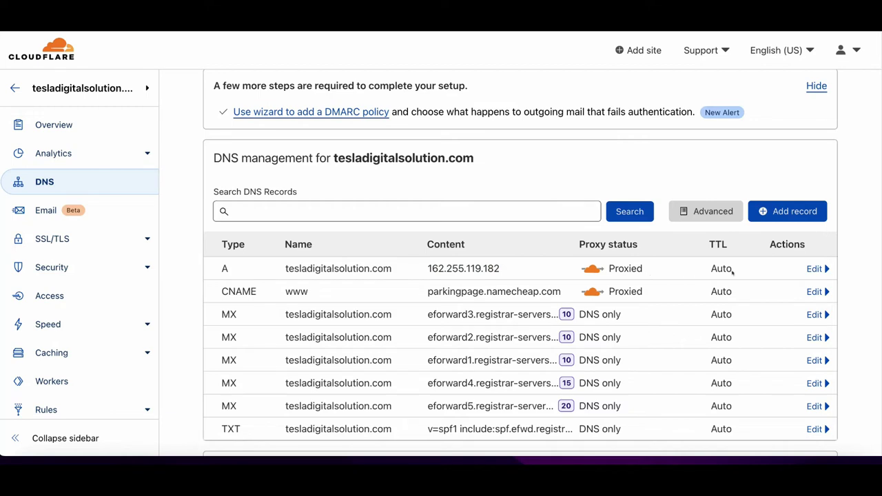
left_click(812, 268)
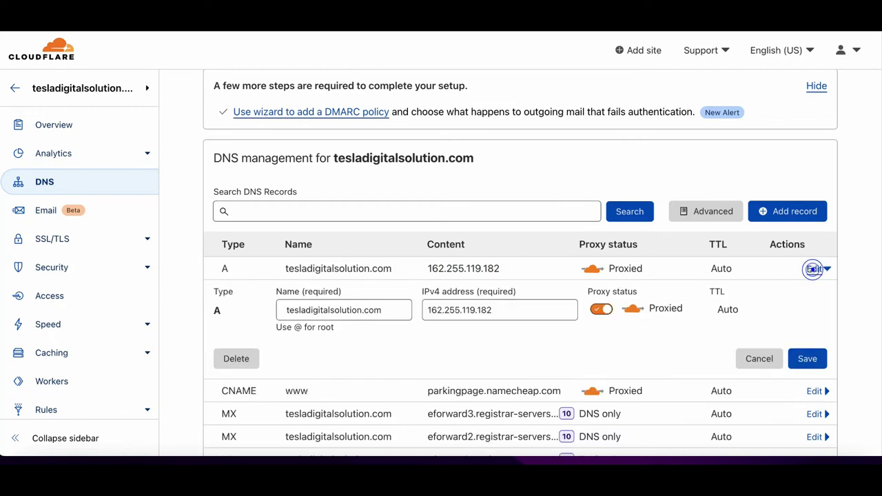
double_click(529, 310)
key("ctrl+v")
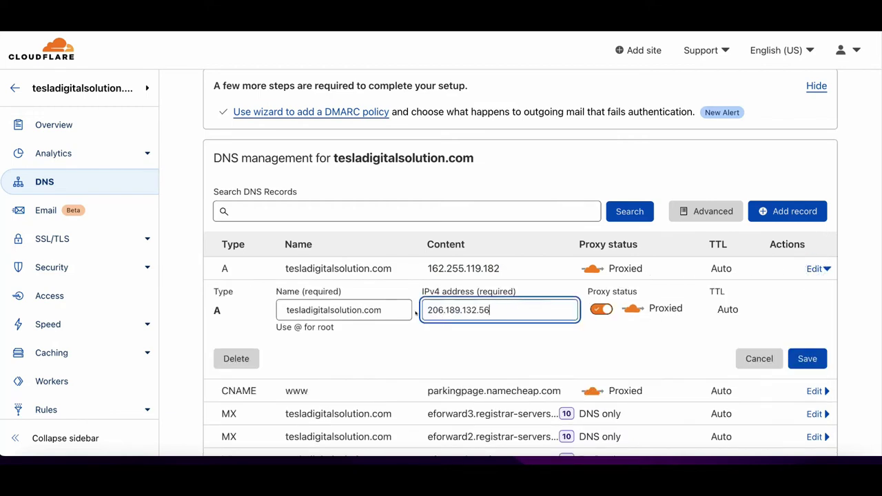
left_click(808, 359)
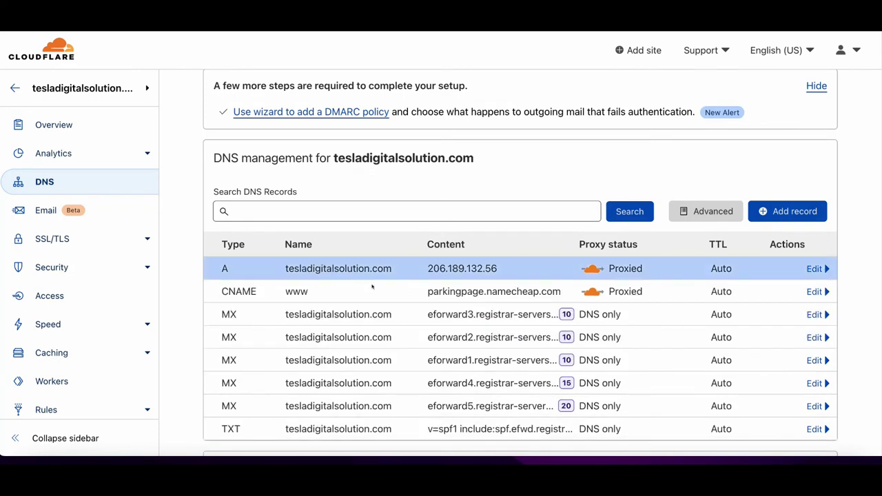
Point the www CNAME target to tesladigitalsolution.com and save it
left_click_drag(397, 268, 283, 268)
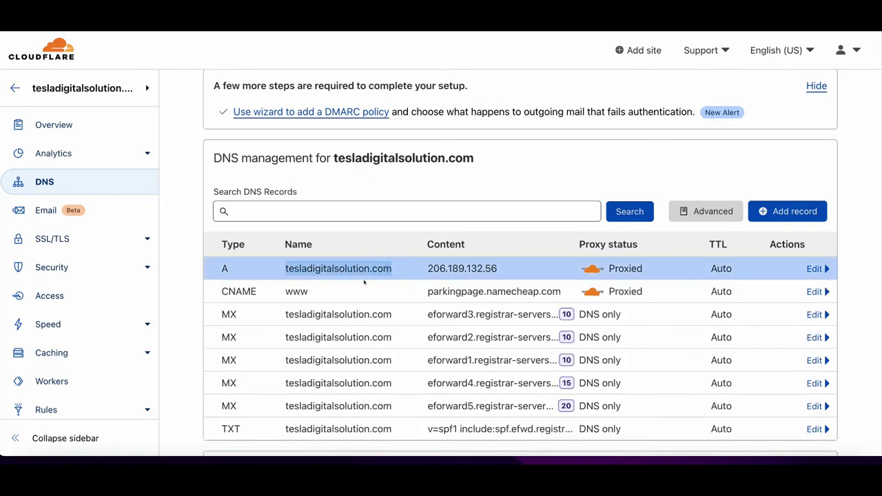
left_click(814, 291)
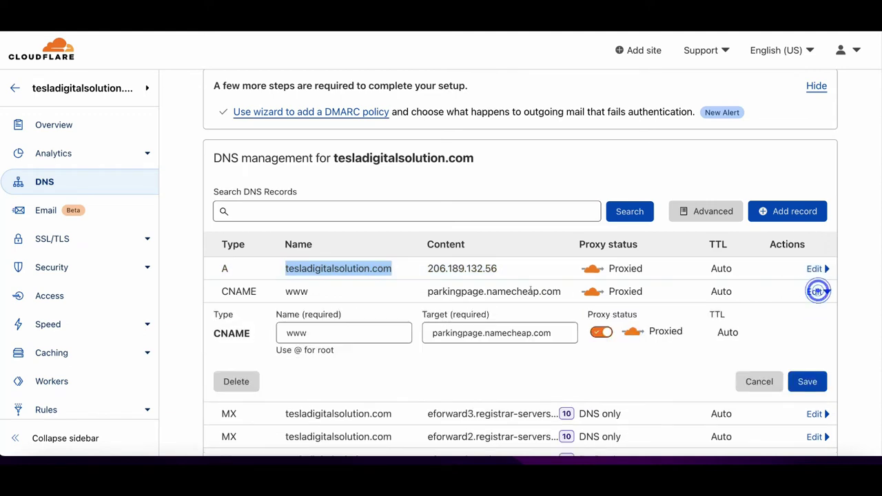
key("ctrl+v")
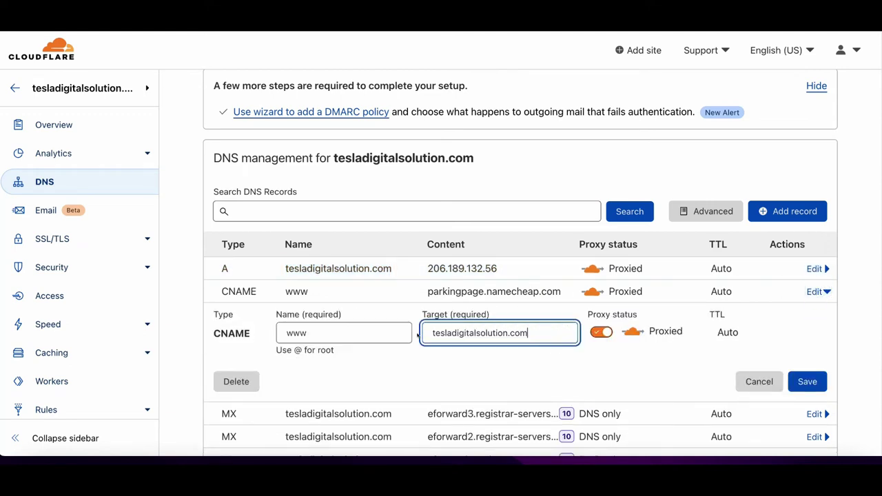
left_click(804, 383)
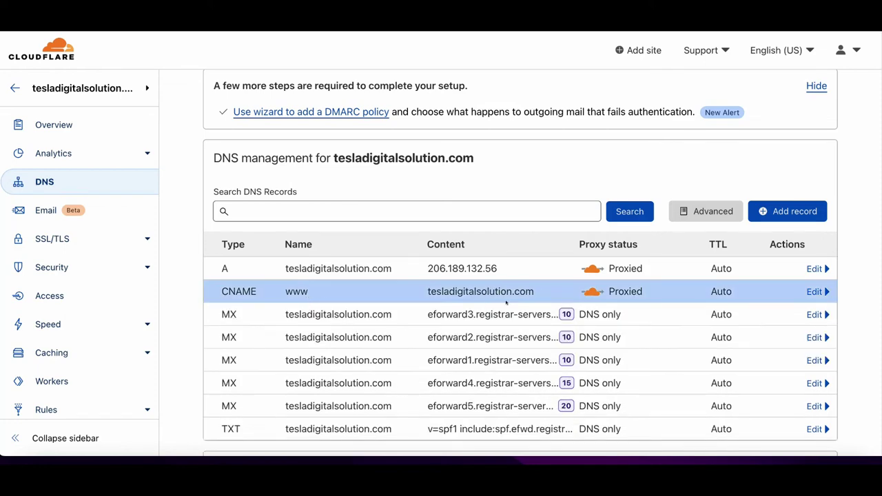
Reload the DNS page and confirm both updated records
scroll(680, 312, "down", 5)
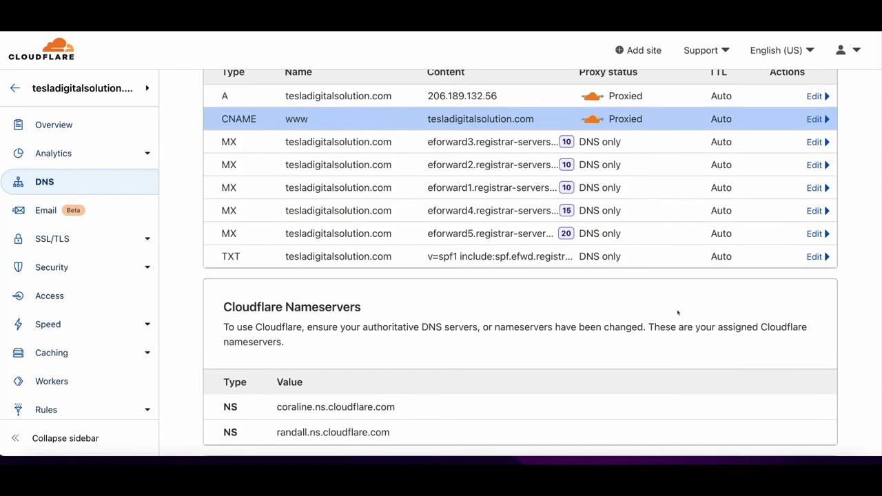
scroll(679, 312, "up", 4)
scroll(677, 312, "up", 2)
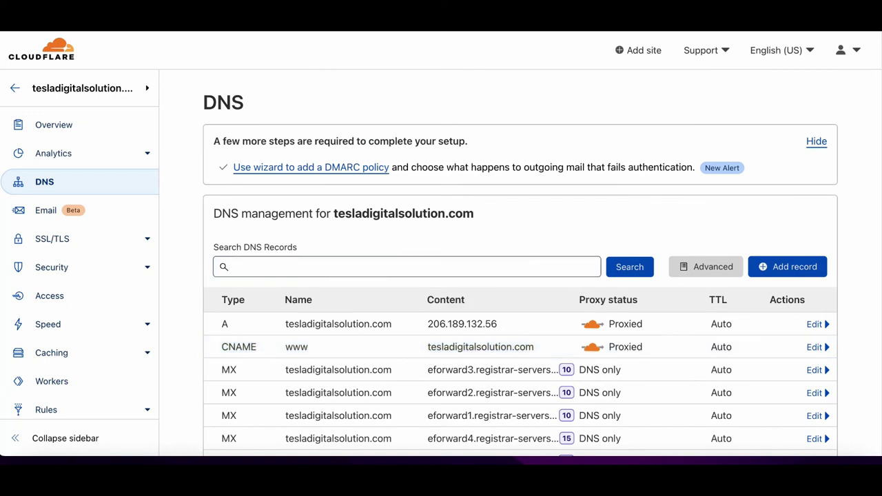
key("ctrl+r")
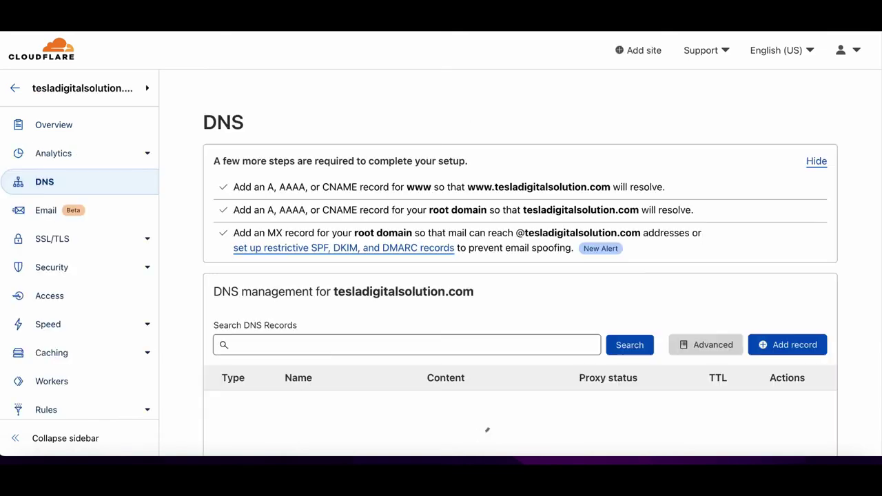
scroll(474, 333, "down", 1)
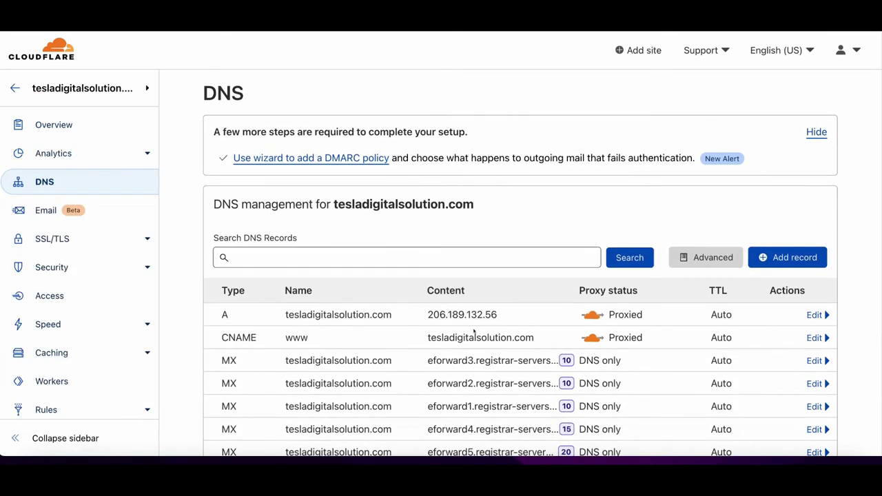
scroll(313, 344, "down", 1)
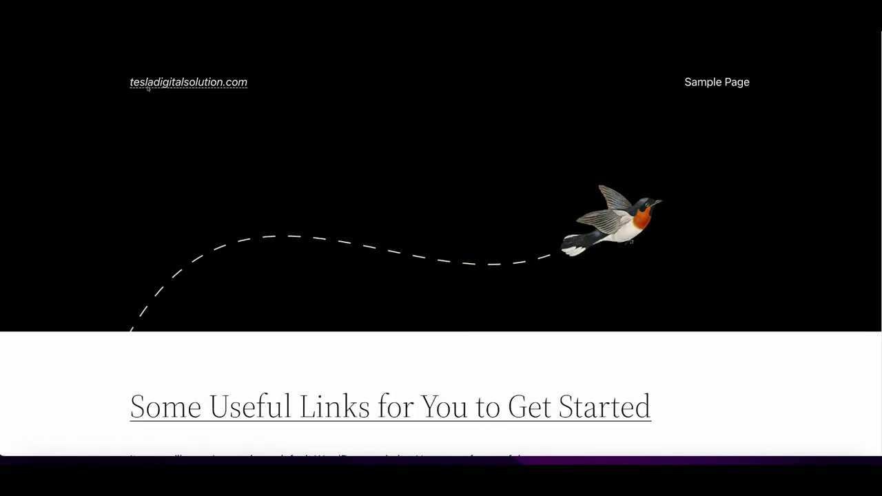
Load the live site at tesladigitalsolution.com and go to tesladigitalsolution.com/wp-admin/
left_click_drag(256, 86, 117, 84)
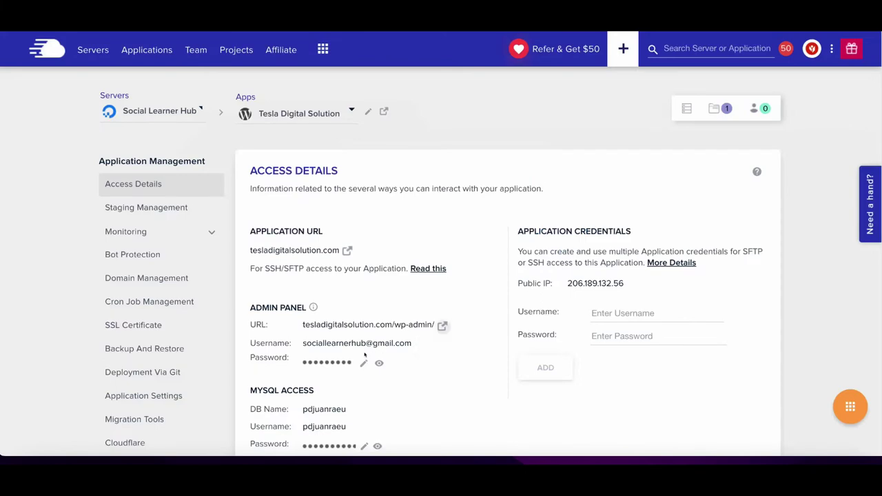
Paste the admin e-mail and password from Cloudways into the WordPress login and log in
left_click(357, 342)
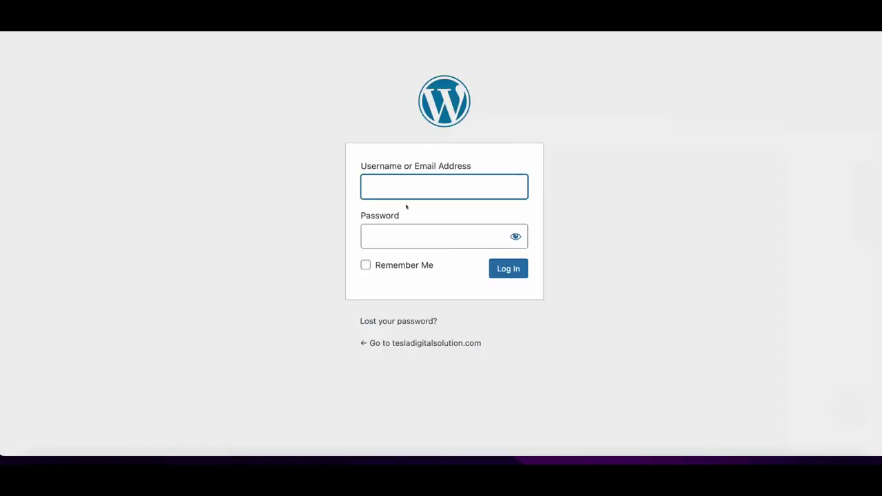
key("ctrl+v")
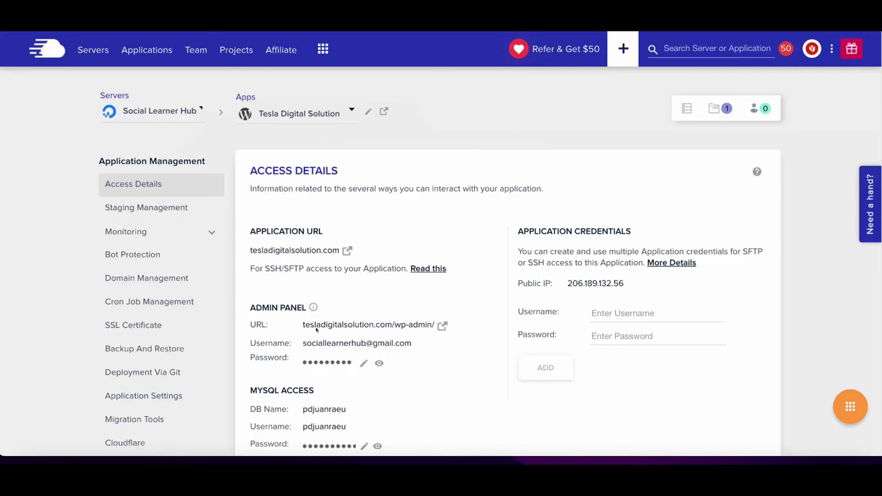
left_click(336, 363)
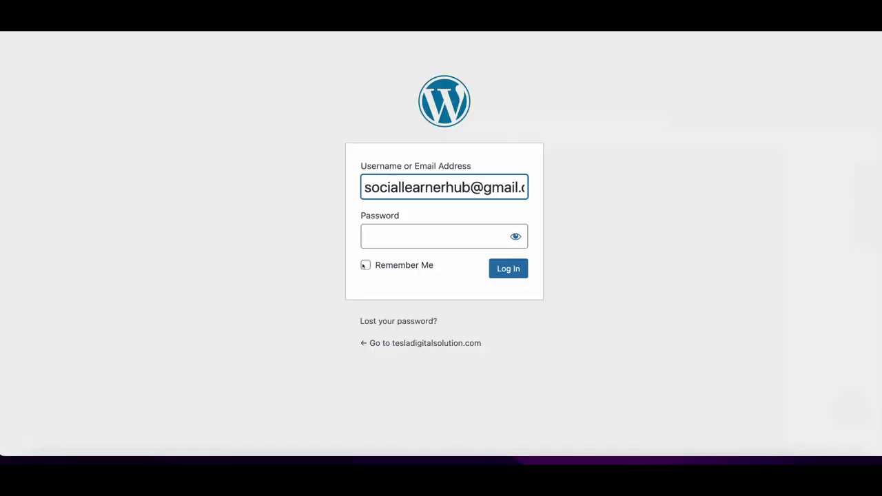
left_click(393, 245)
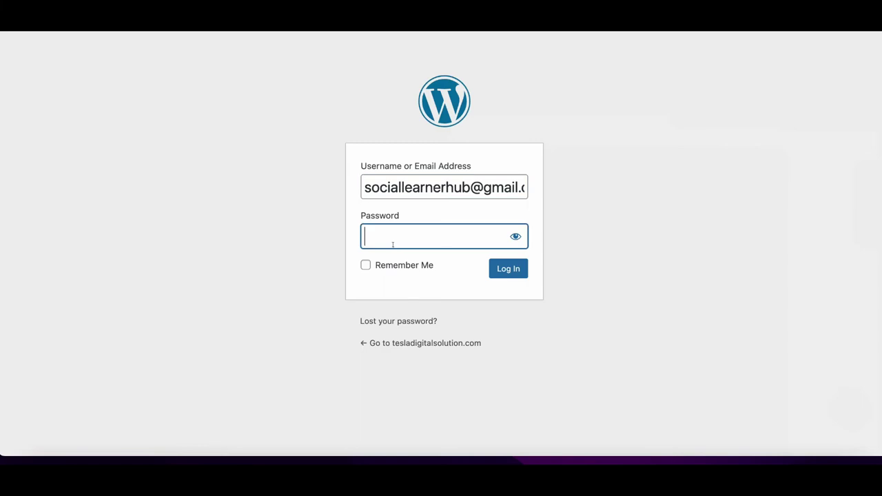
key("ctrl+v")
left_click(508, 268)
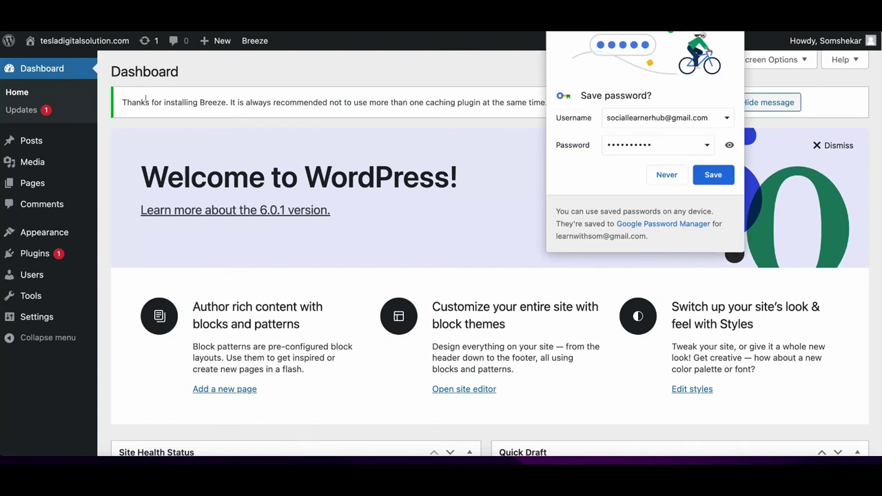
Decline saving the password, browse the live front page, then return to Cloudways Access Details
left_click(667, 175)
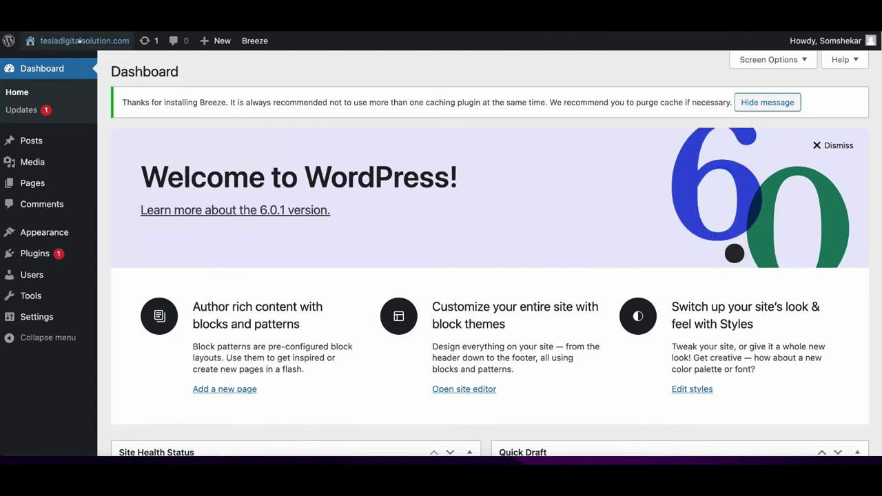
left_click(35, 65)
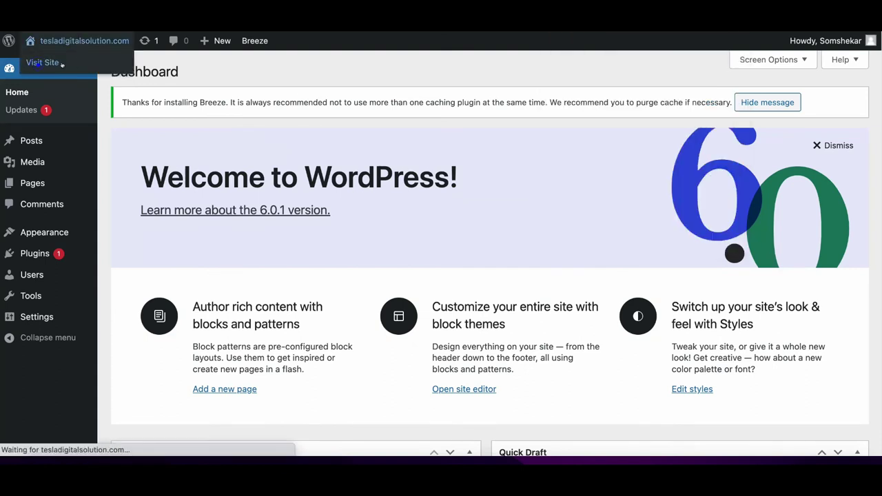
scroll(609, 226, "down", 5)
scroll(608, 225, "down", 1)
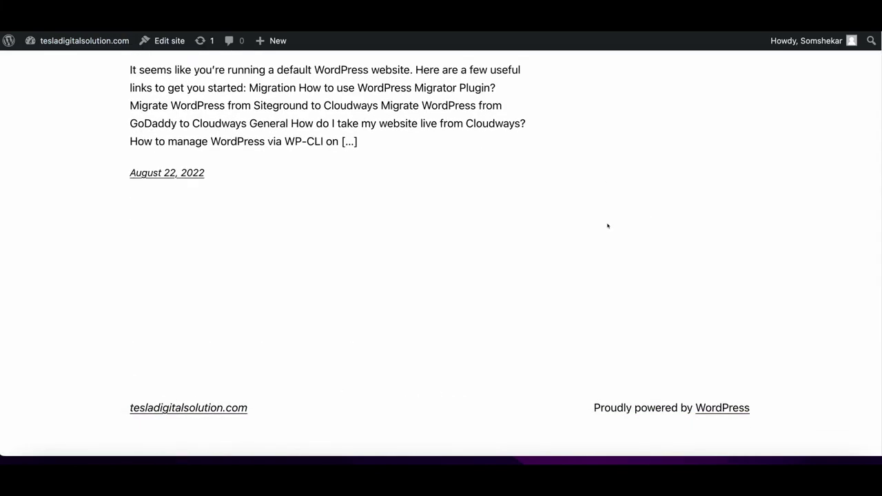
scroll(606, 225, "up", 6)
scroll(604, 228, "down", 6)
scroll(415, 234, "up", 5)
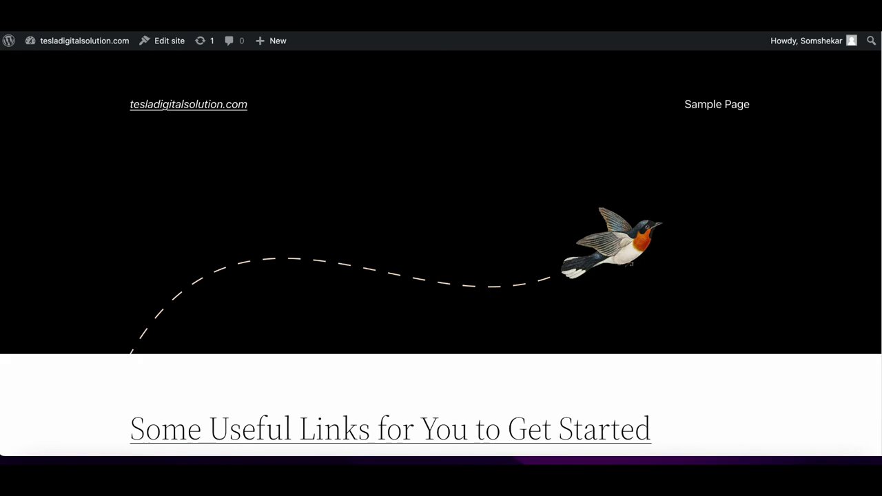
key("ctrl+Tab")
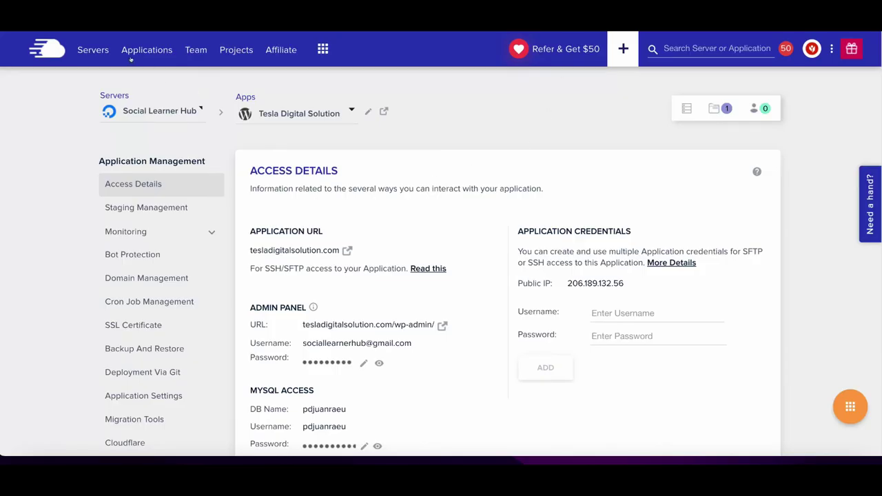
Go to the Cloudways Servers list to find the Social Learner Hub server at 206.189.132.56
left_click(86, 52)
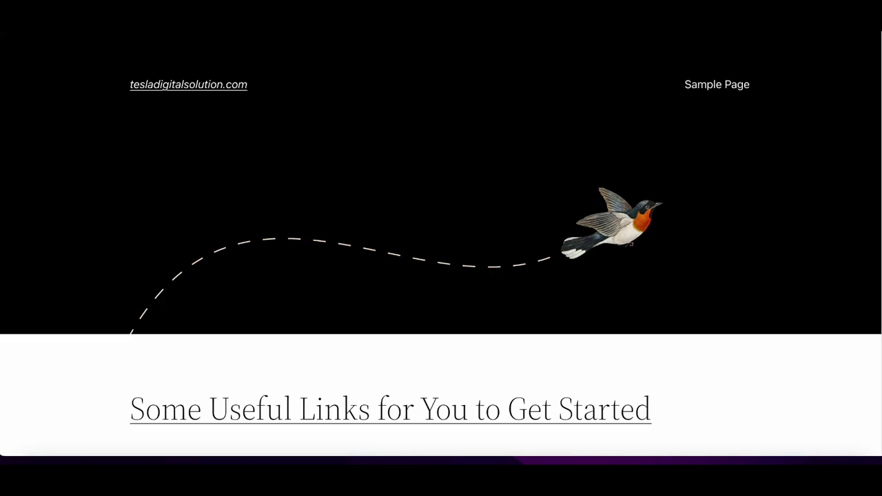